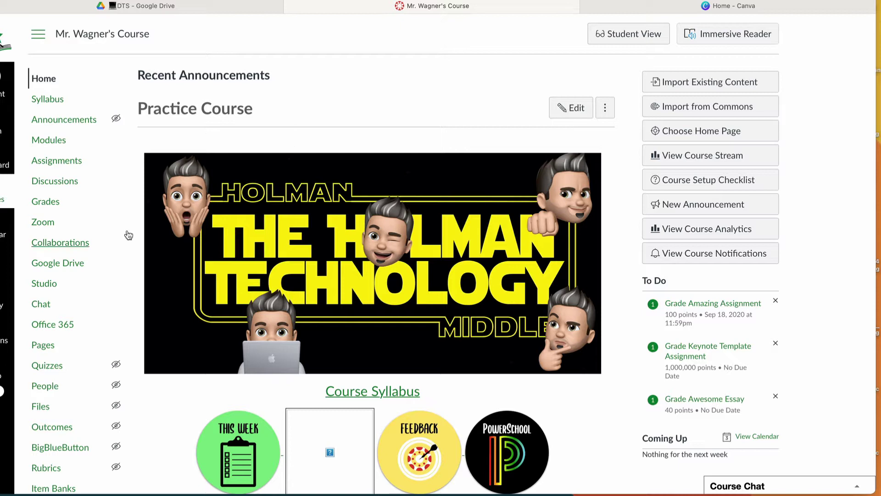
- From the course's Badges setup, start adding a badge and reveal the extra badge-choice options
scroll(83, 250, down, 5)
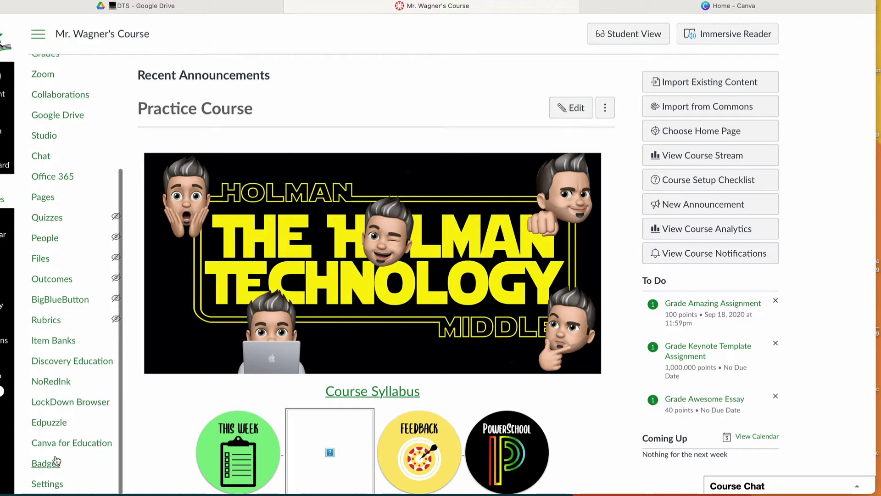
click(51, 462)
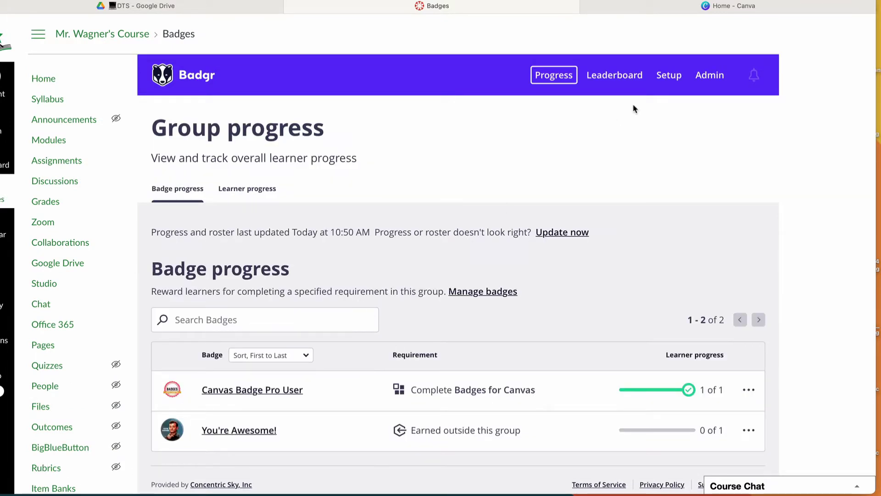
click(668, 78)
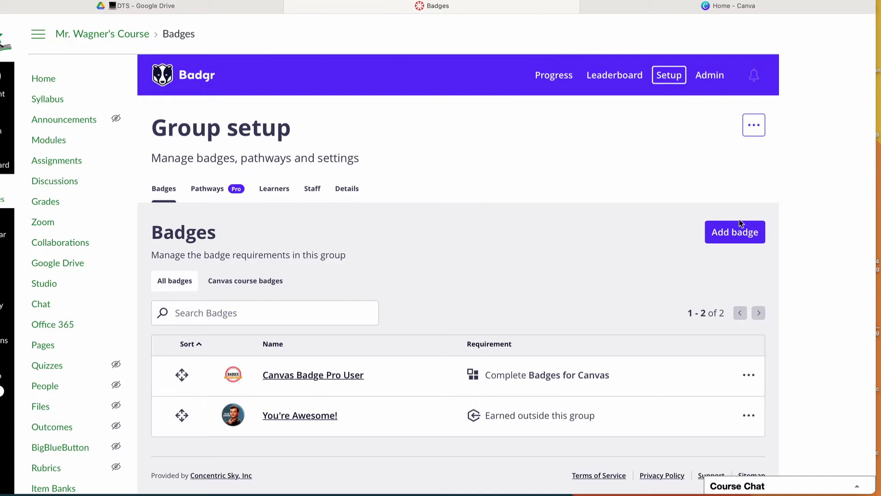
click(735, 233)
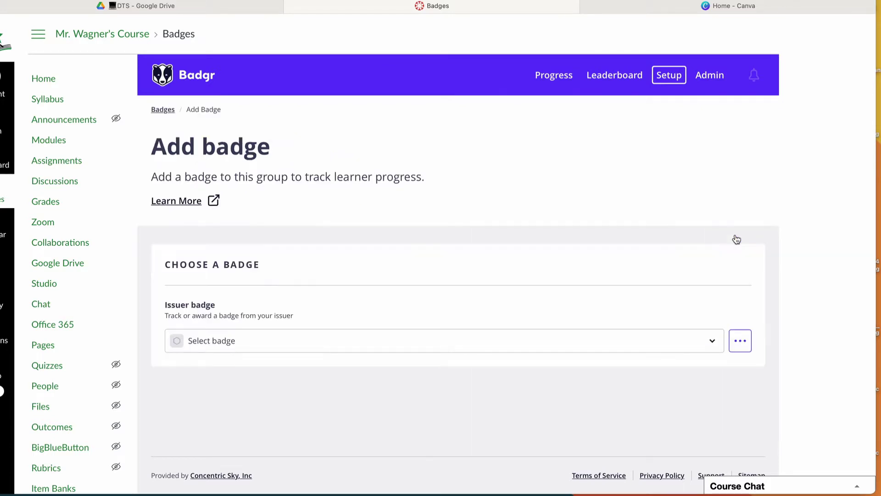
click(741, 345)
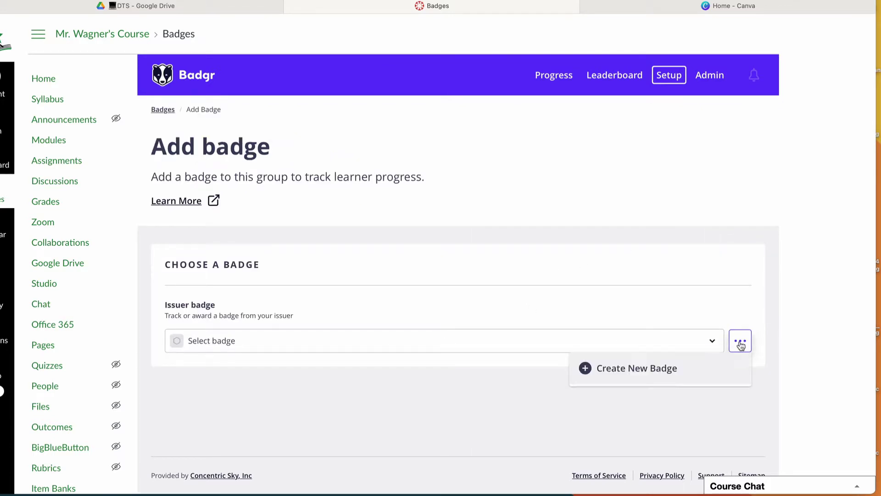
- Create a new badge named Test and switch its image to the Badgr badge designer
click(628, 370)
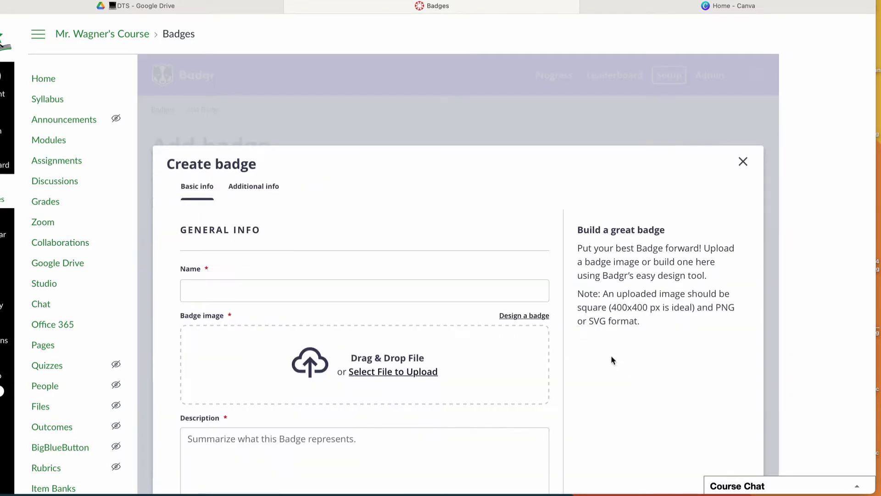
scroll(589, 353, down, 3)
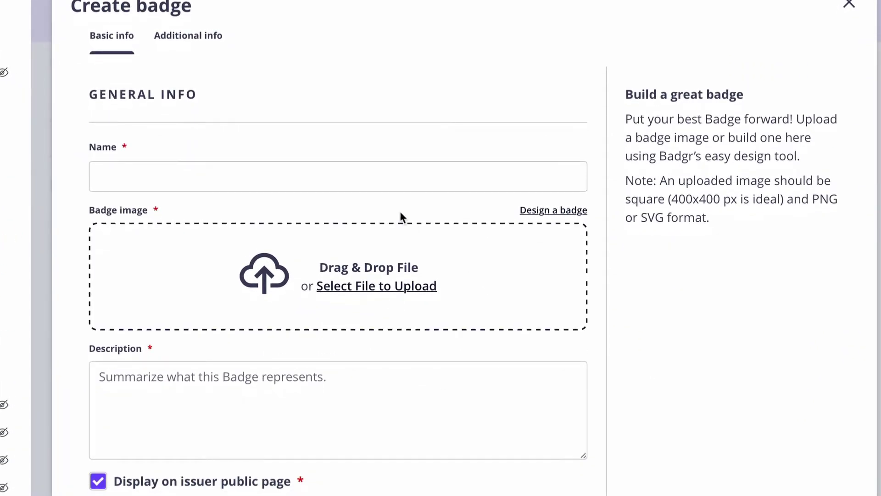
click(373, 180)
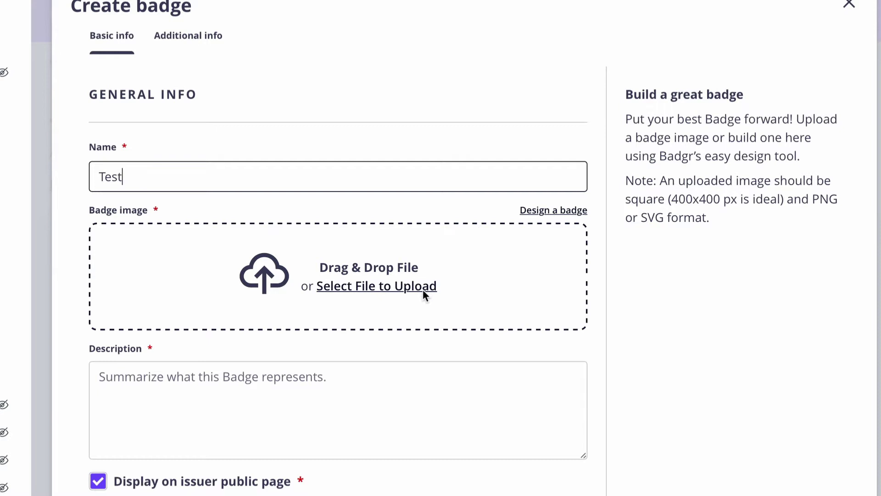
click(545, 212)
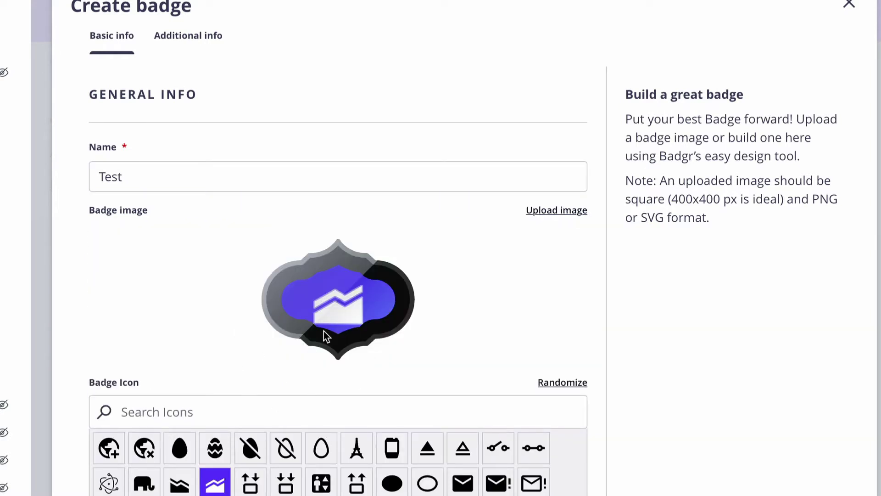
scroll(326, 337, down, 3)
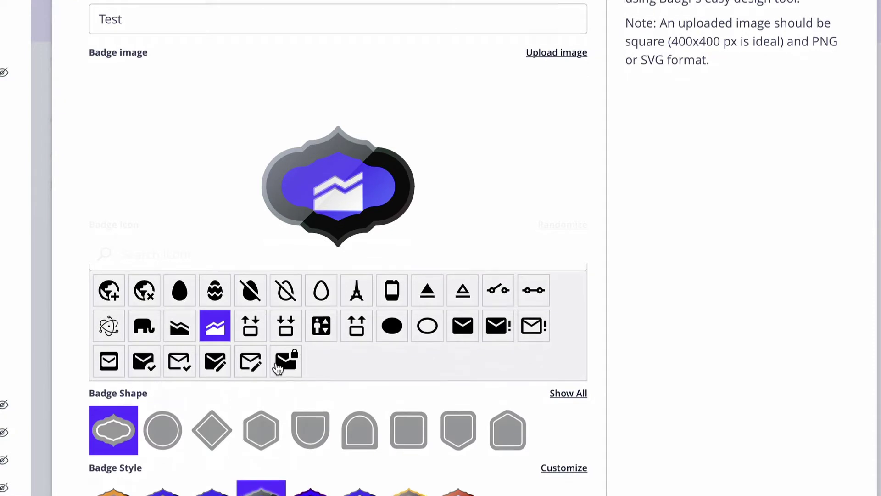
scroll(278, 367, up, 2)
- Give the Test badge a laptop icon, found by searching 'computer', on a circle shape
click(178, 322)
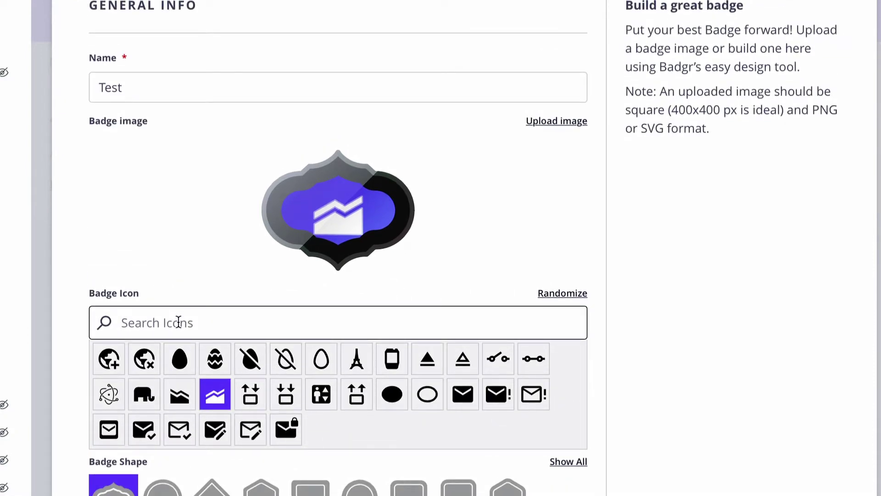
text(computer)
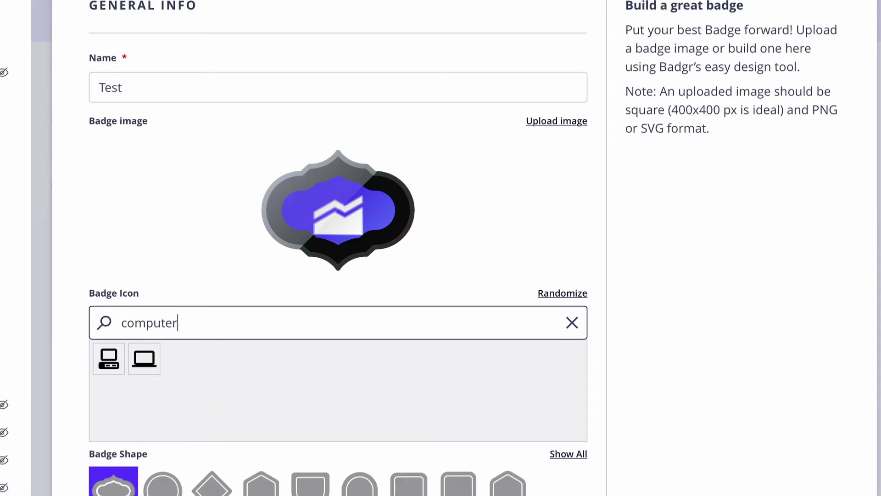
click(144, 362)
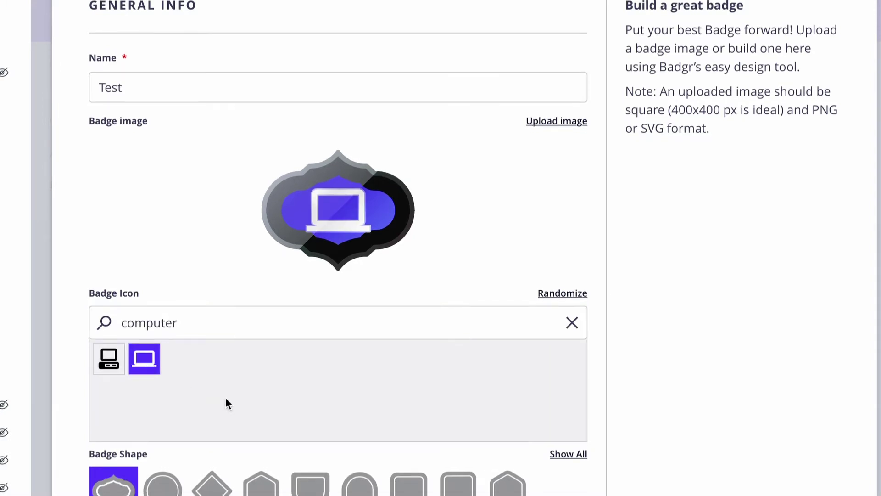
click(266, 490)
scroll(261, 403, down, 3)
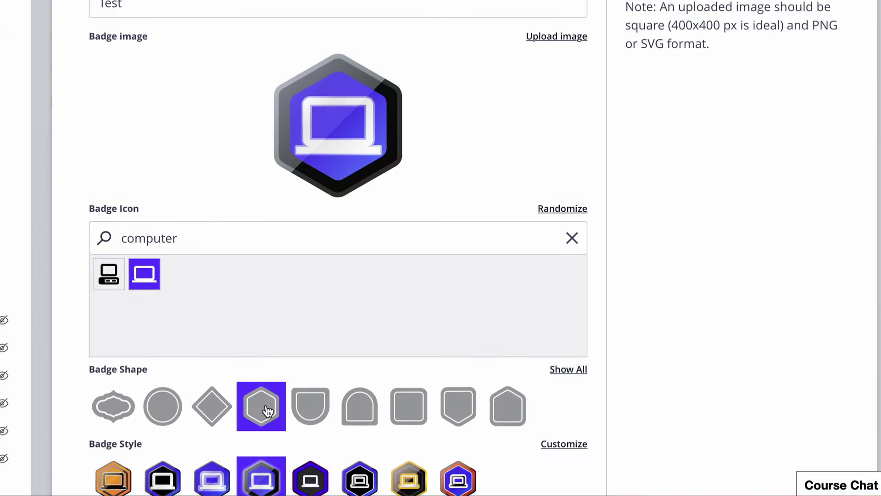
click(178, 372)
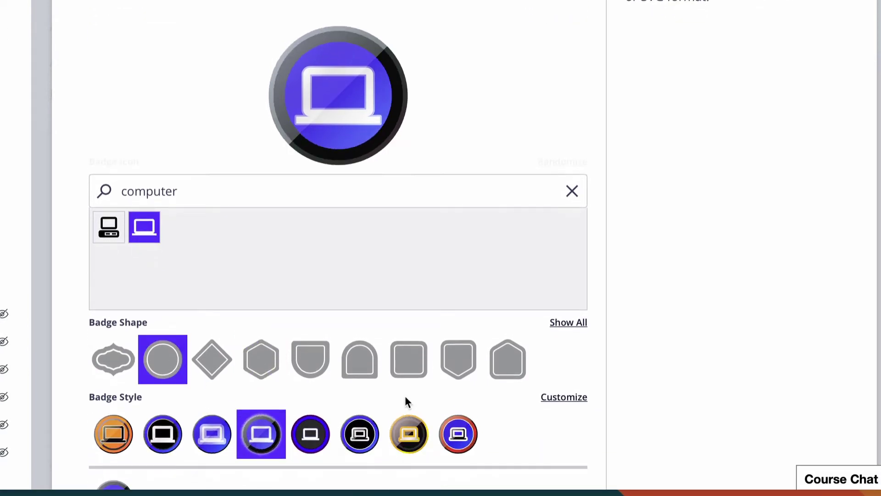
scroll(408, 397, down, 1)
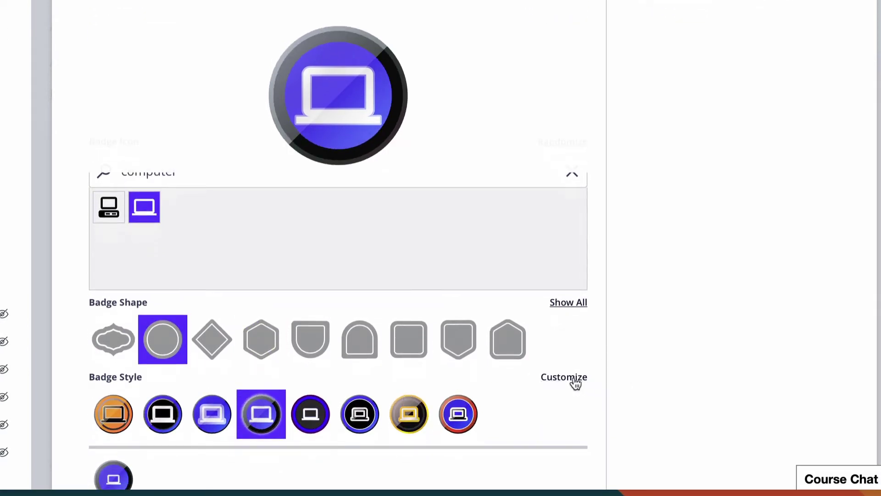
- Shrink the laptop icon with the Icon Size slider, then apply the design as the Test badge image
click(576, 380)
scroll(339, 364, down, 3)
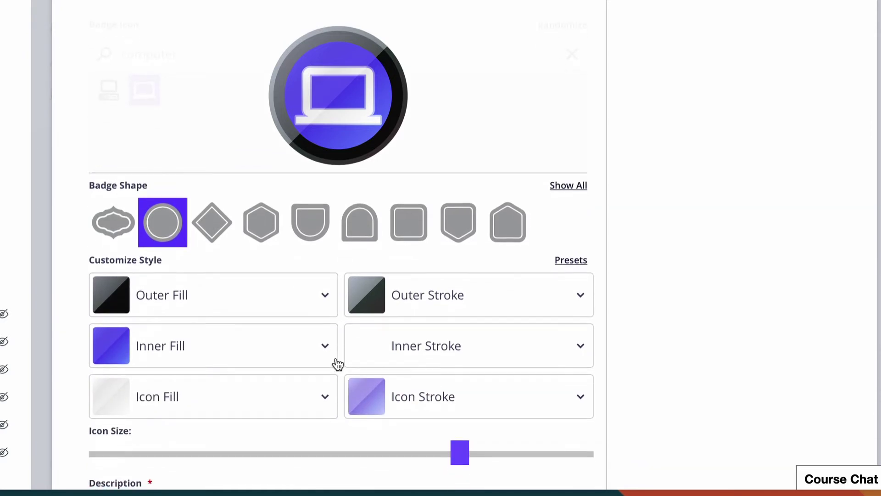
drag(460, 429, 362, 440)
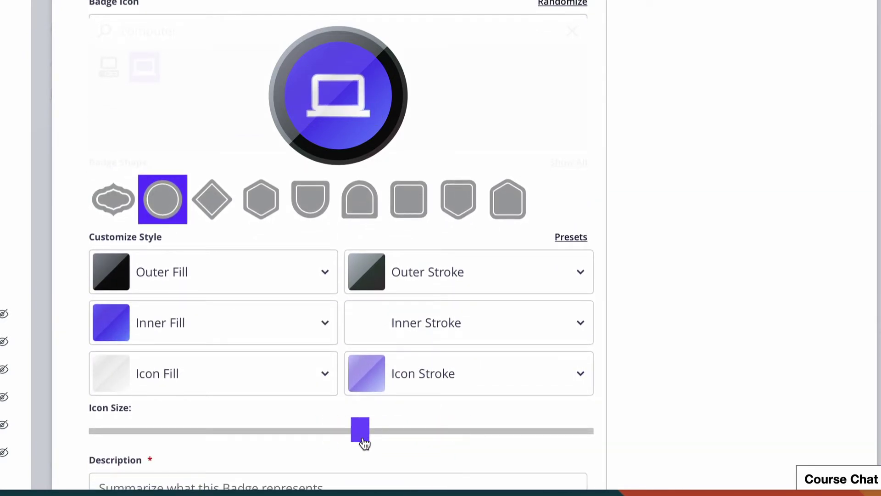
scroll(504, 114, down, 8)
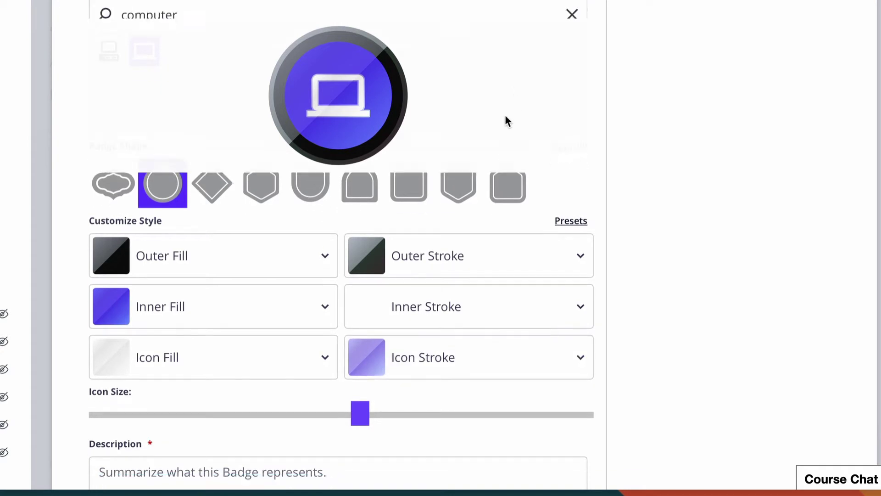
scroll(514, 62, up, 10)
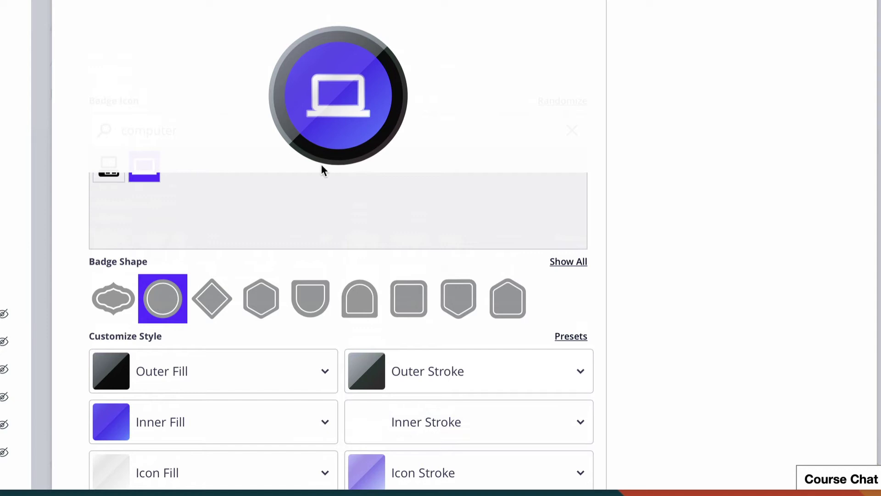
scroll(436, 419, down, 10)
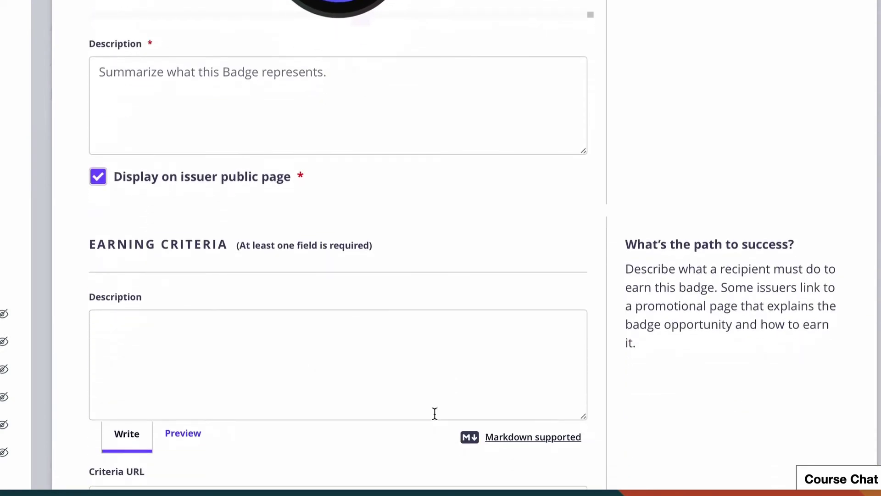
scroll(434, 413, down, 1)
scroll(617, 361, down, 2)
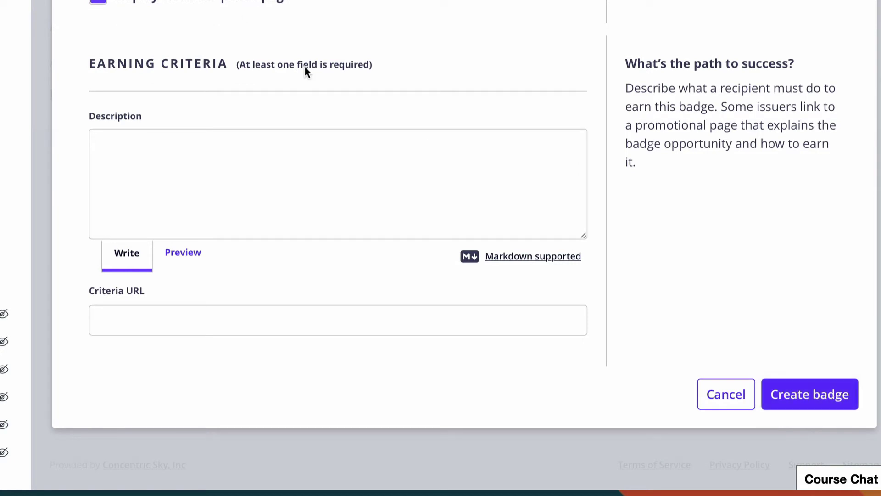
scroll(350, 109, up, 8)
scroll(350, 115, up, 5)
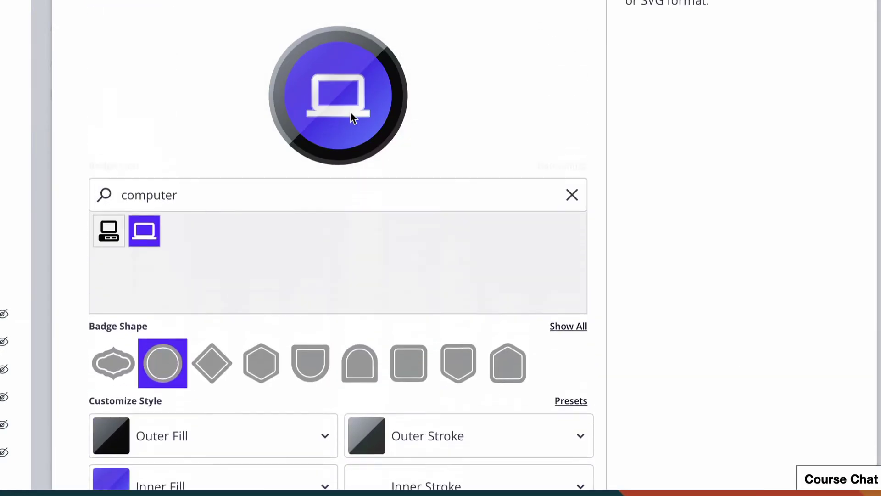
click(575, 28)
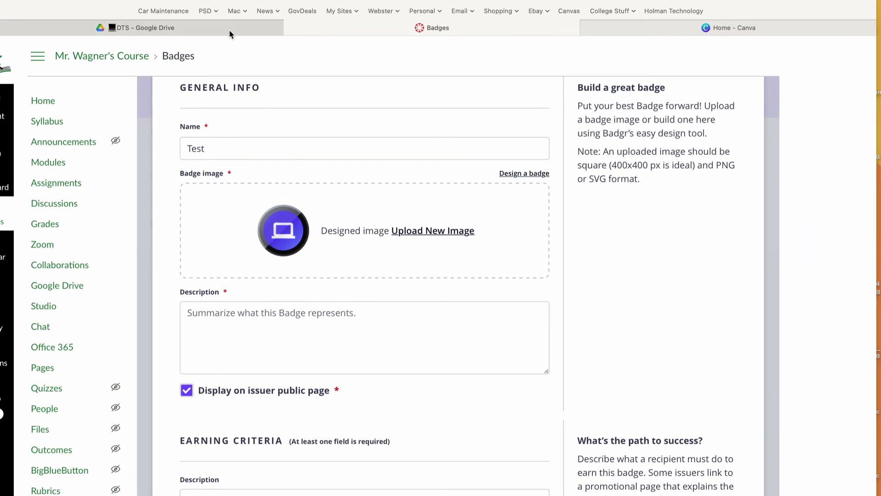
- In the Google Drive tab, bring up the Google apps list showing Canva
click(230, 29)
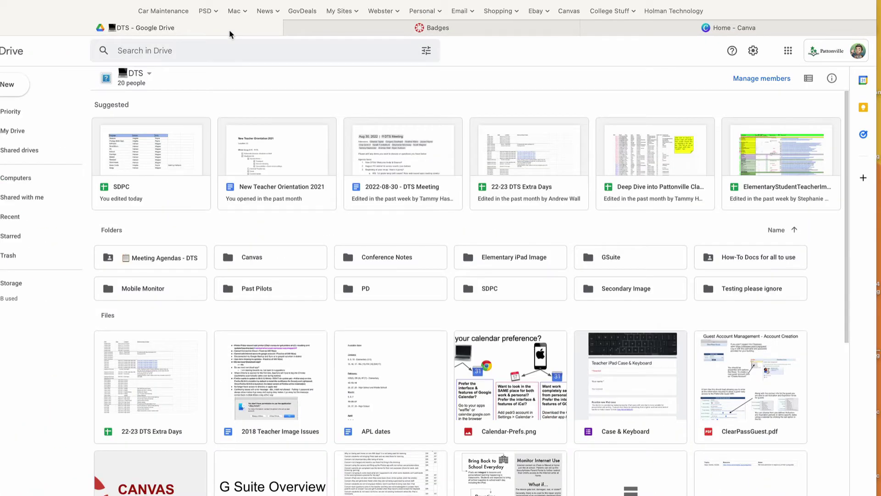
click(794, 54)
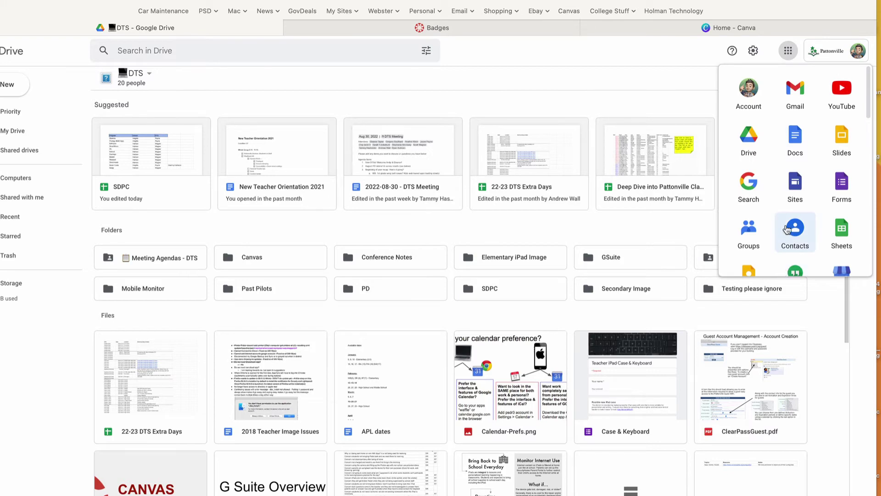
scroll(792, 227, down, 10)
scroll(786, 225, up, 3)
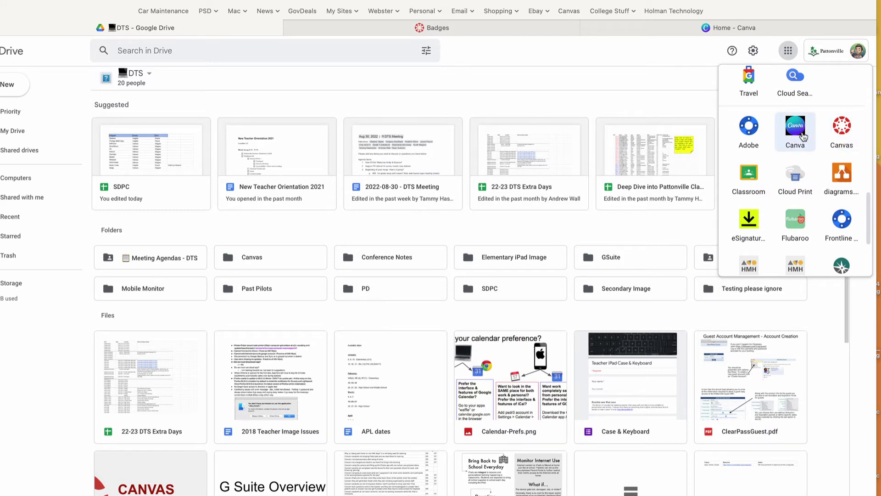
- Search Canva for badge templates and open the Red and Cream Vintage Podcast Badge Logo
click(713, 32)
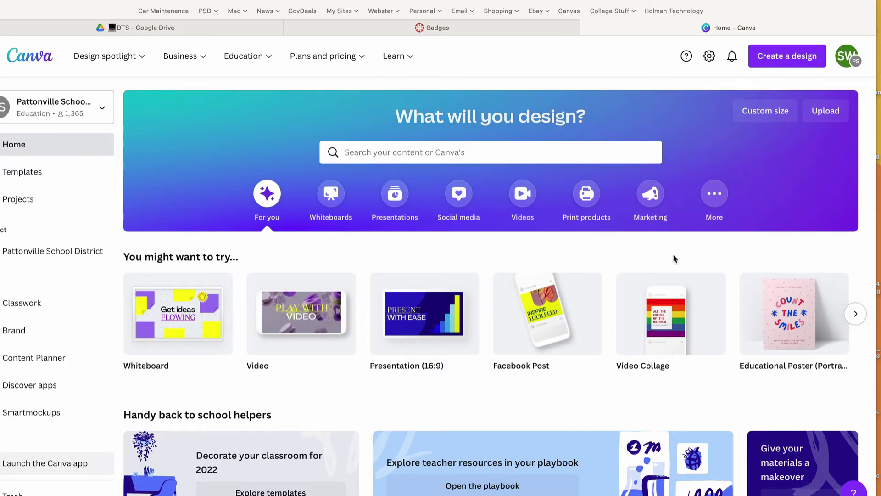
click(417, 152)
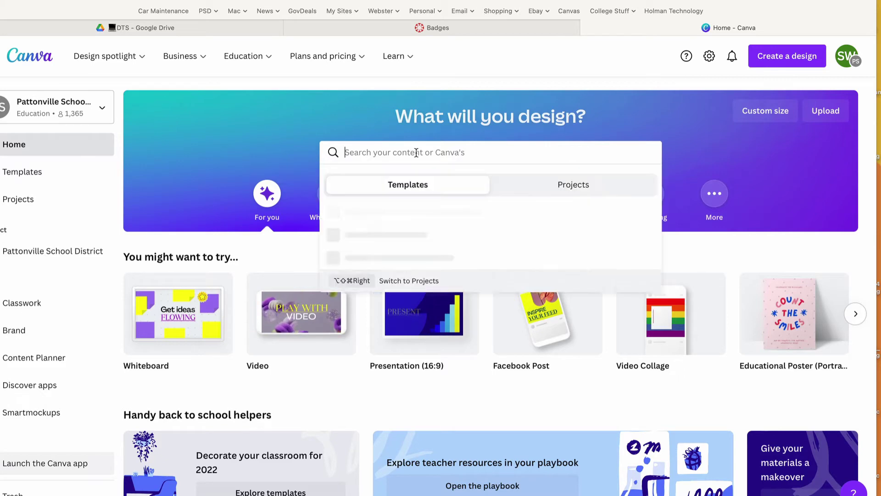
text(badge)
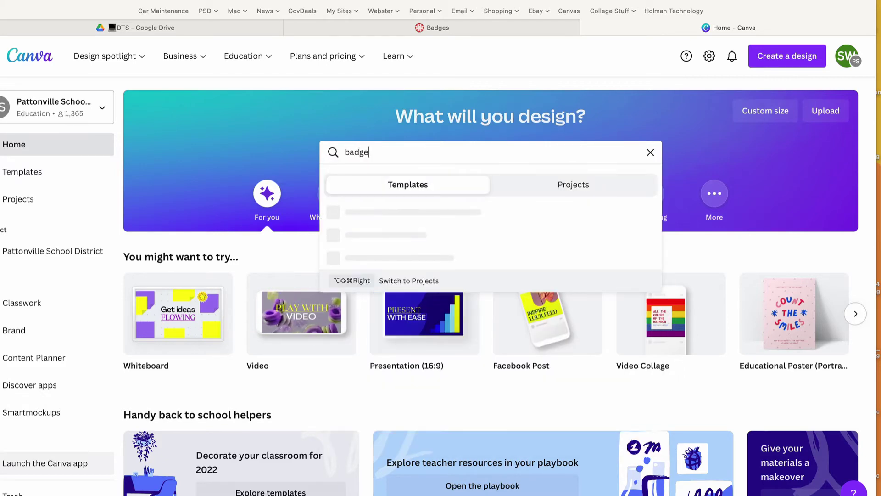
key(Return)
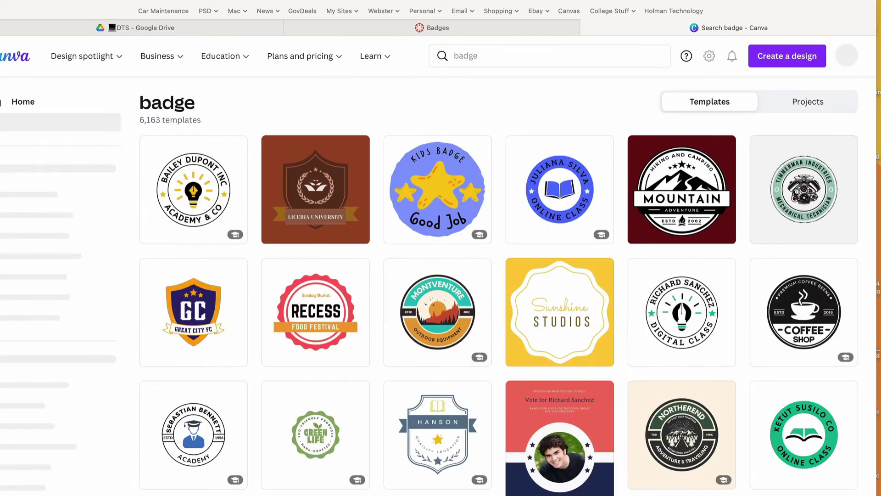
scroll(536, 282, down, 10)
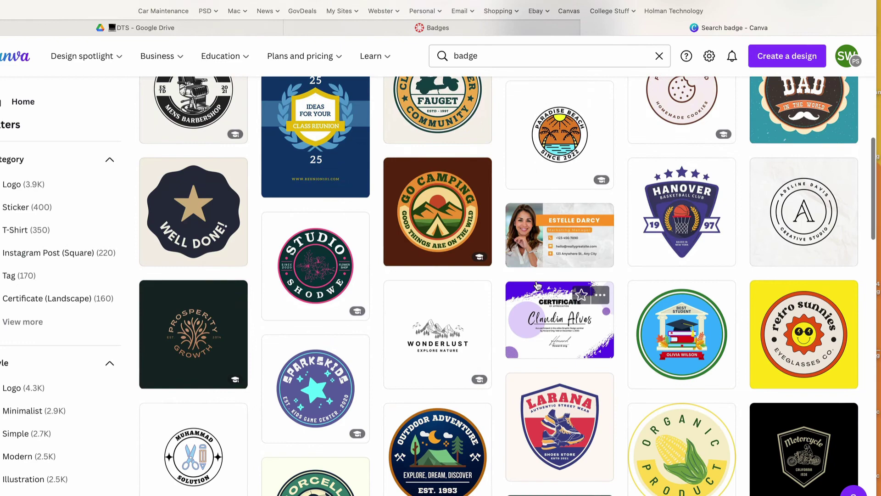
scroll(537, 285, up, 1)
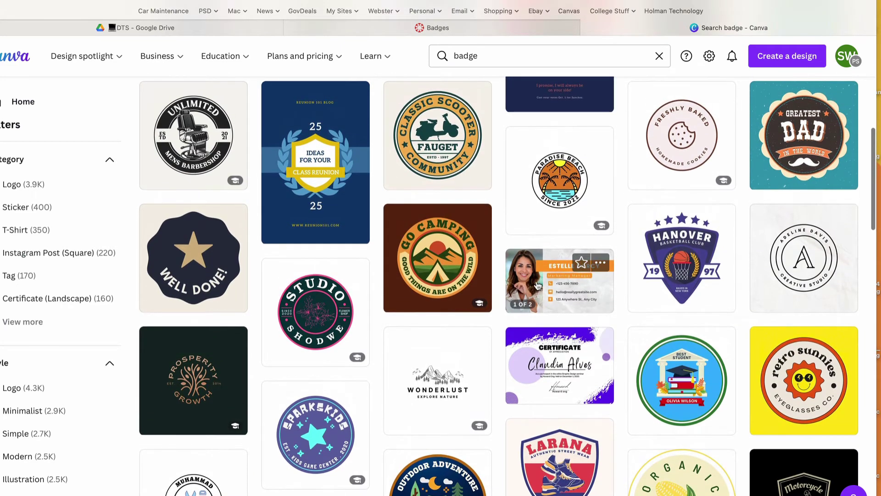
scroll(538, 285, down, 4)
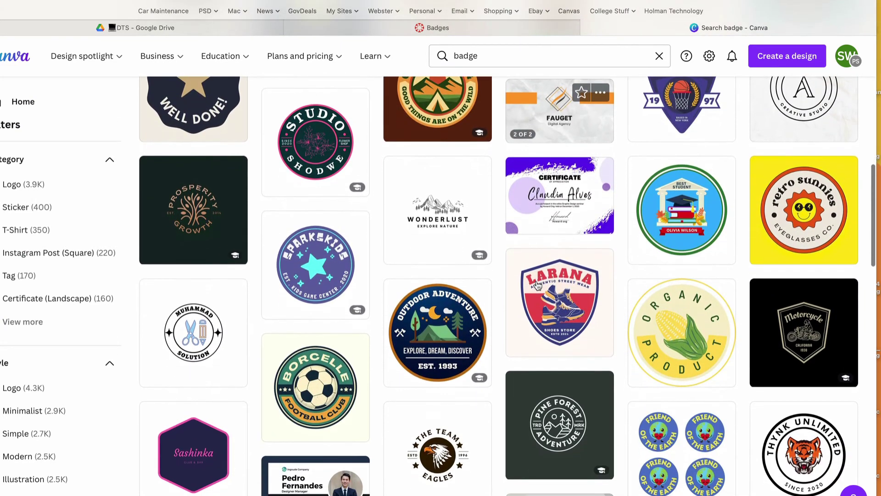
scroll(538, 286, down, 8)
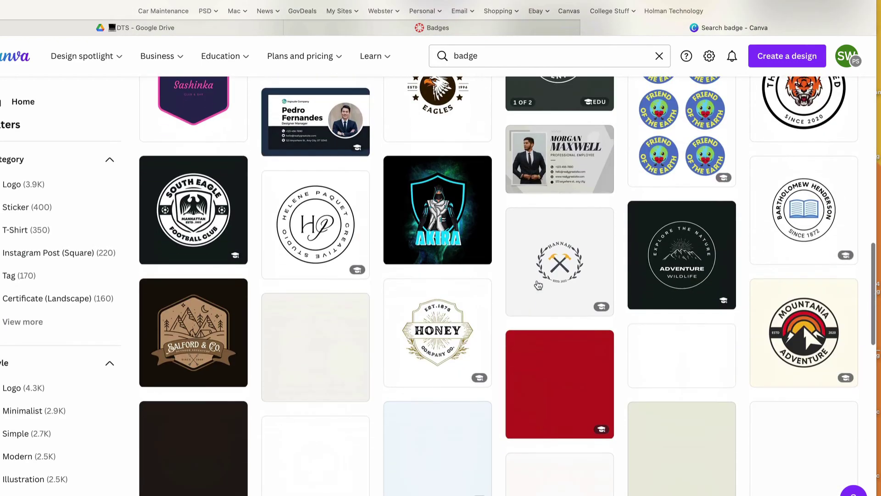
scroll(538, 286, down, 3)
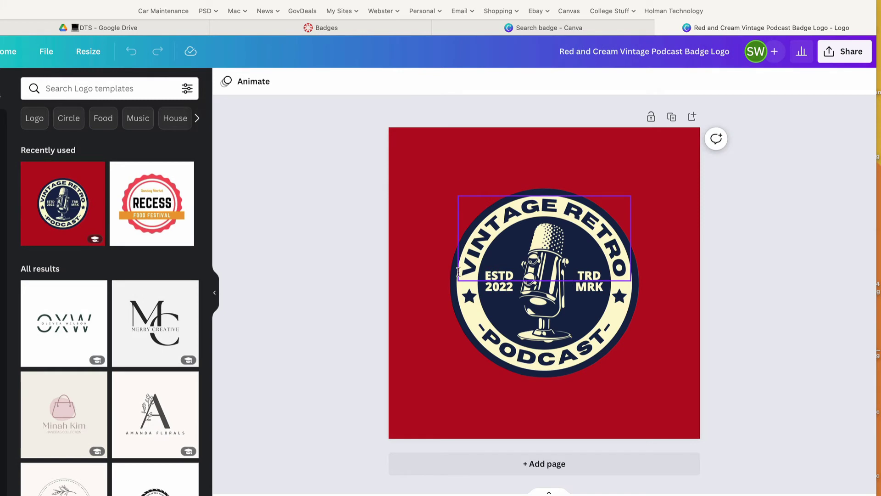
- Replace the top curved text VINTAGE RETRO with EXPERT
click(540, 277)
click(548, 307)
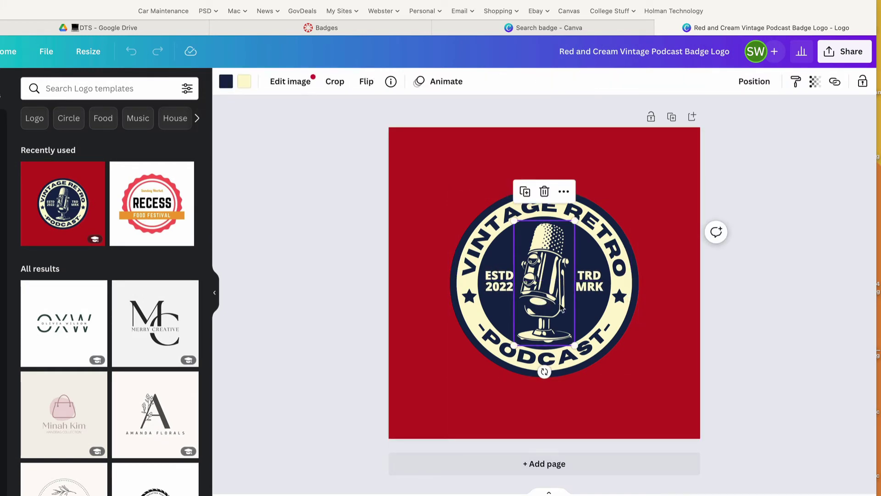
click(484, 238)
double_click(484, 238)
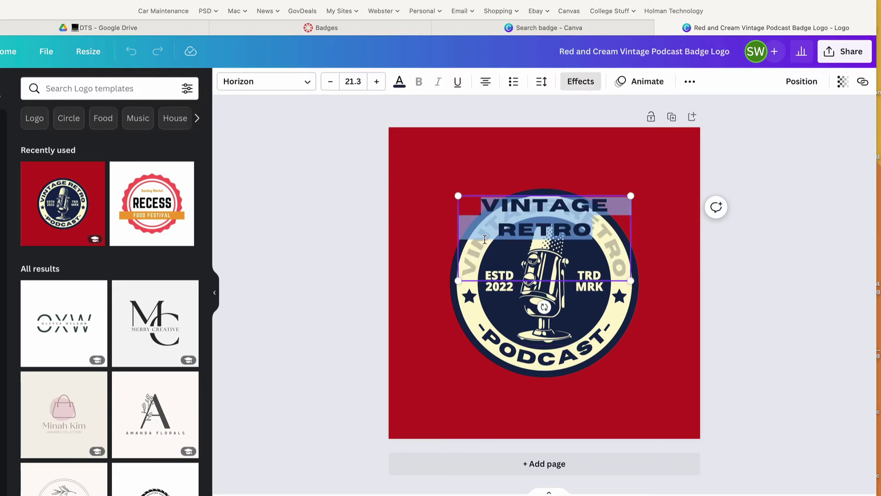
text(EXPERT)
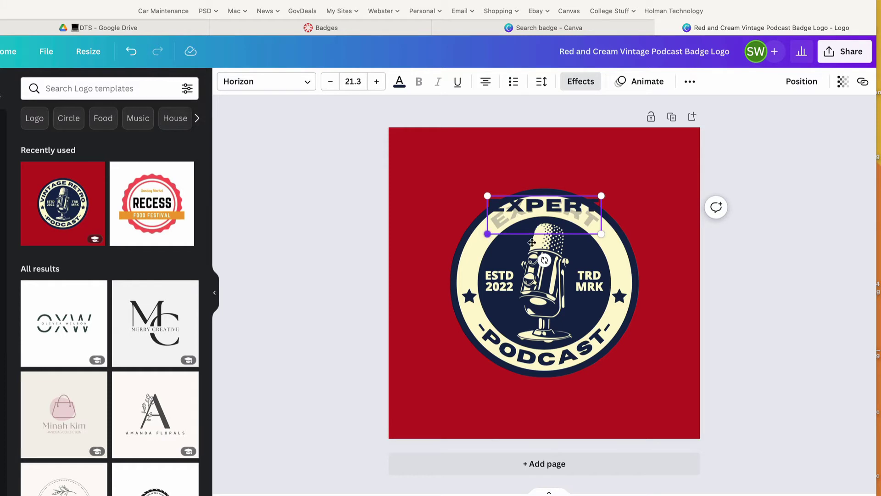
click(666, 263)
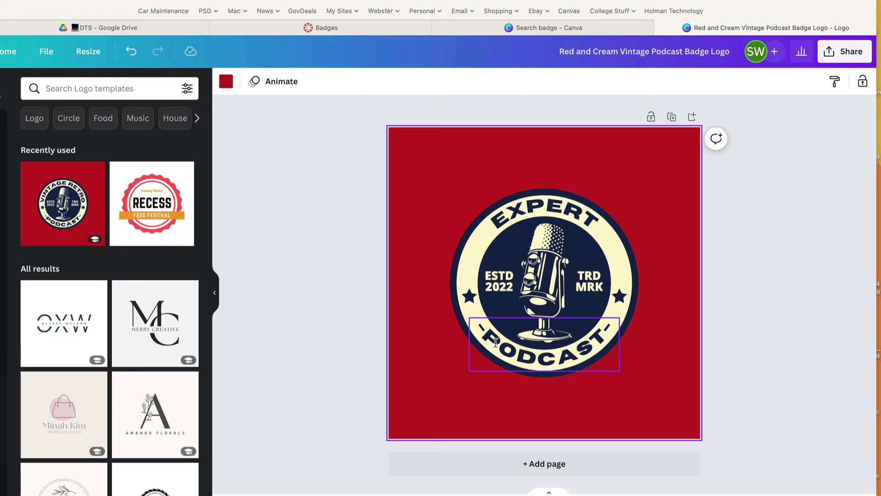
- Make the bottom curved text read PODCASTER by replacing its trailing dash with ER
click(601, 332)
click(601, 332)
click(612, 353)
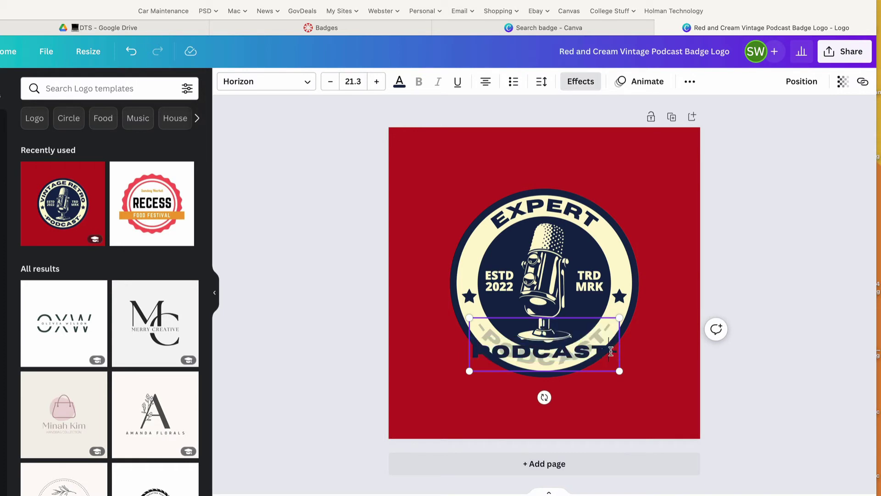
drag(612, 353, 622, 350)
text(ER)
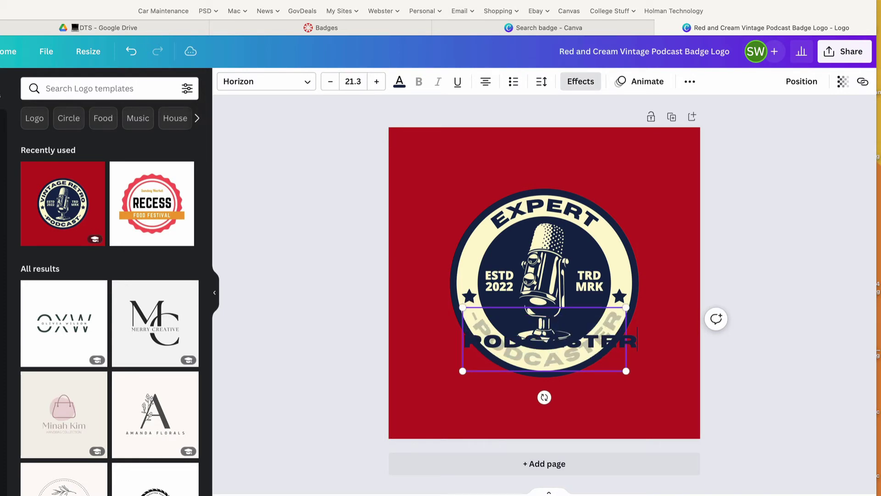
key(Escape)
click(645, 204)
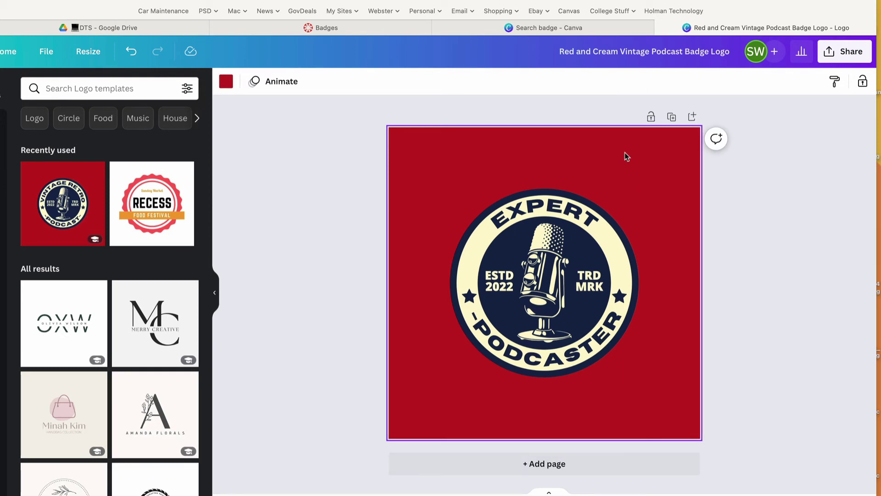
- Download the EXPERT PODCASTER badge as a 500 × 500 px PNG with transparent background
click(840, 50)
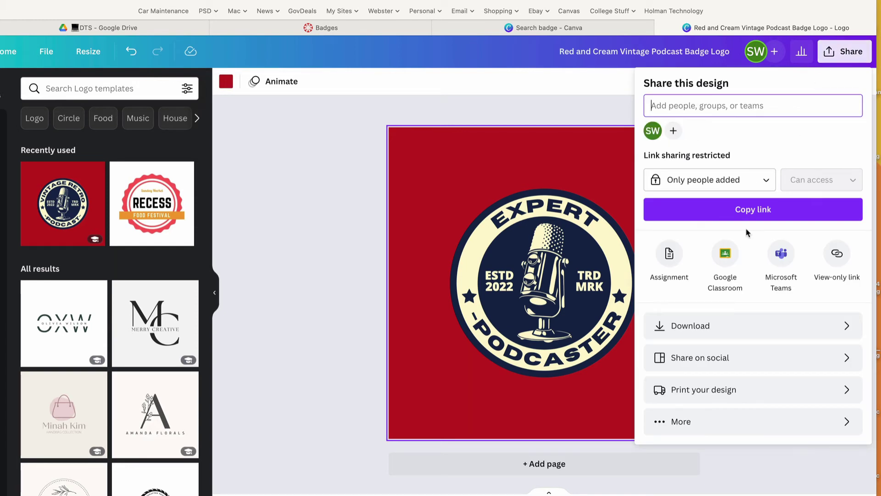
click(697, 328)
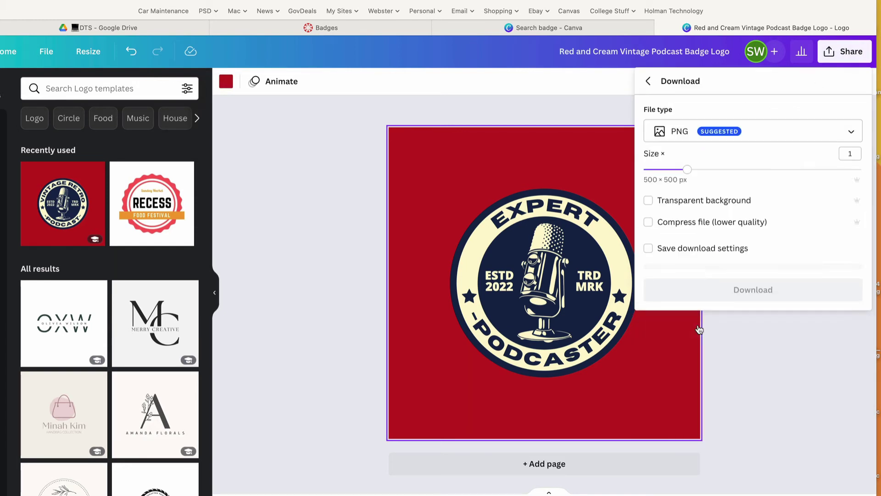
click(729, 132)
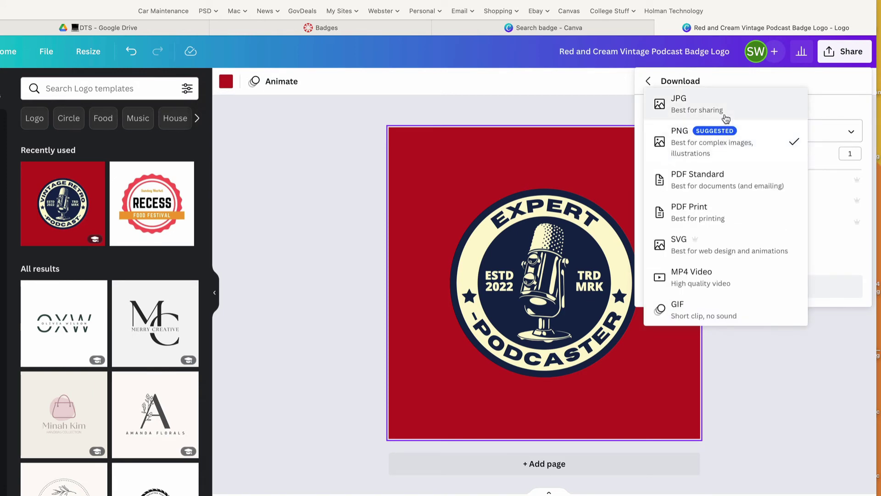
click(720, 140)
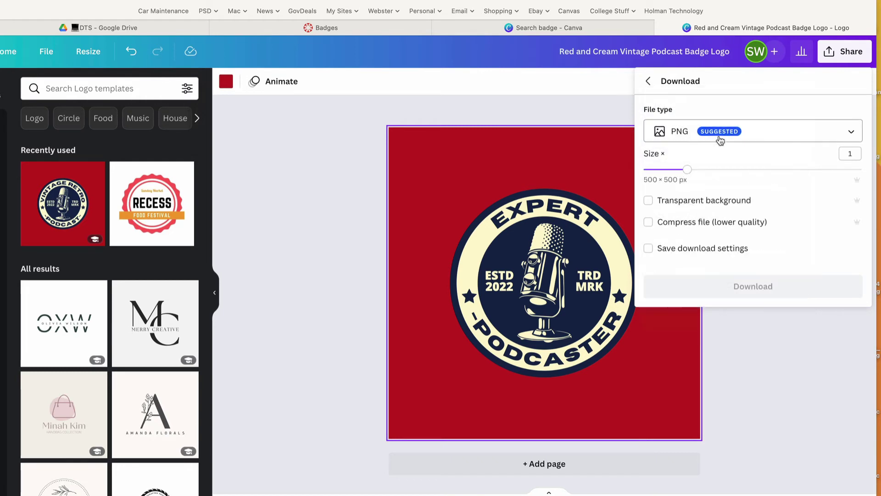
click(715, 203)
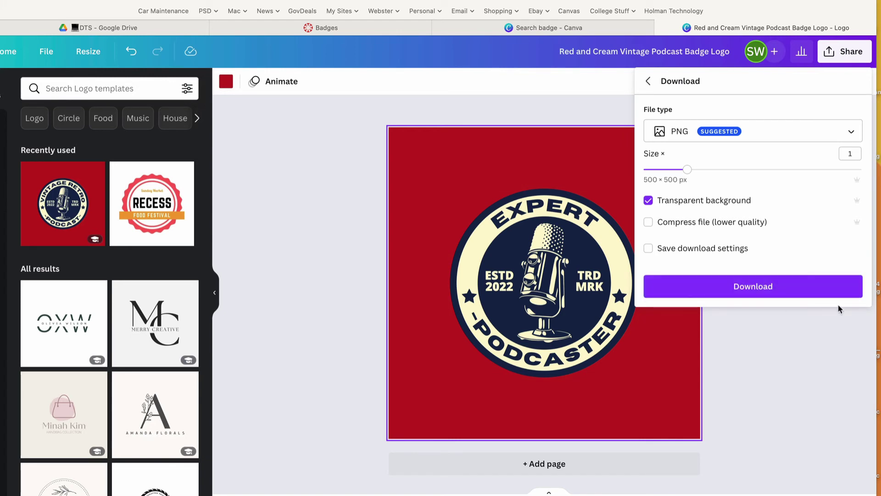
click(766, 287)
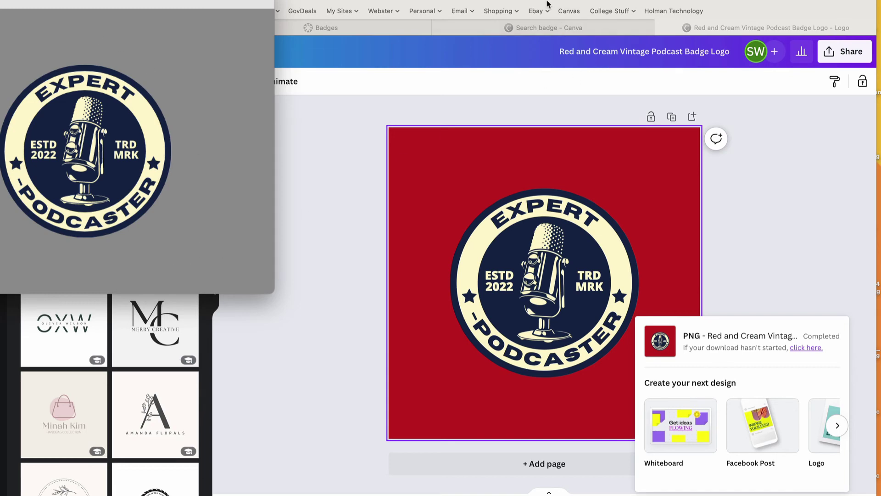
- Upload Red and Cream Vintage Podcast Badge Logo.png from Downloads as the Test badge's image
click(502, 26)
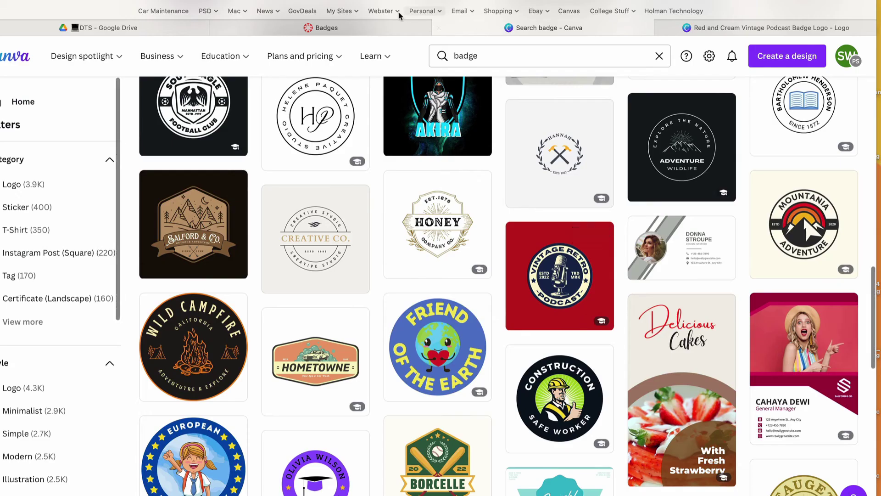
click(358, 27)
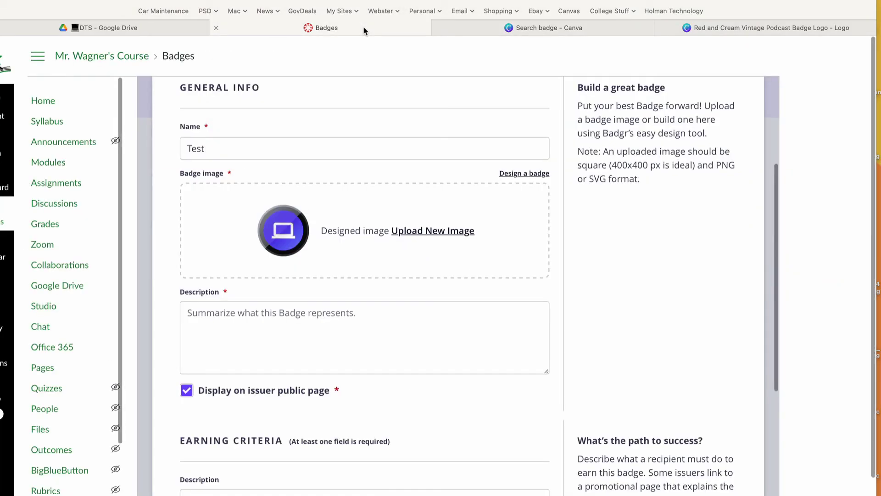
click(424, 233)
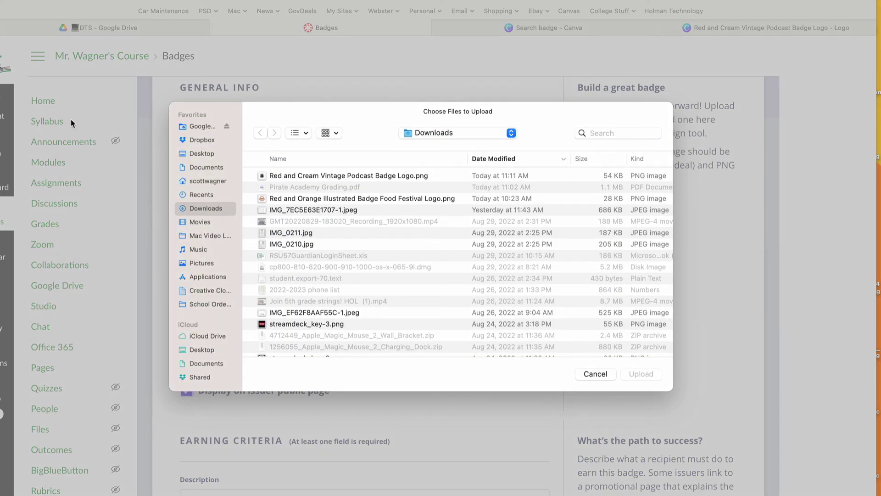
click(278, 176)
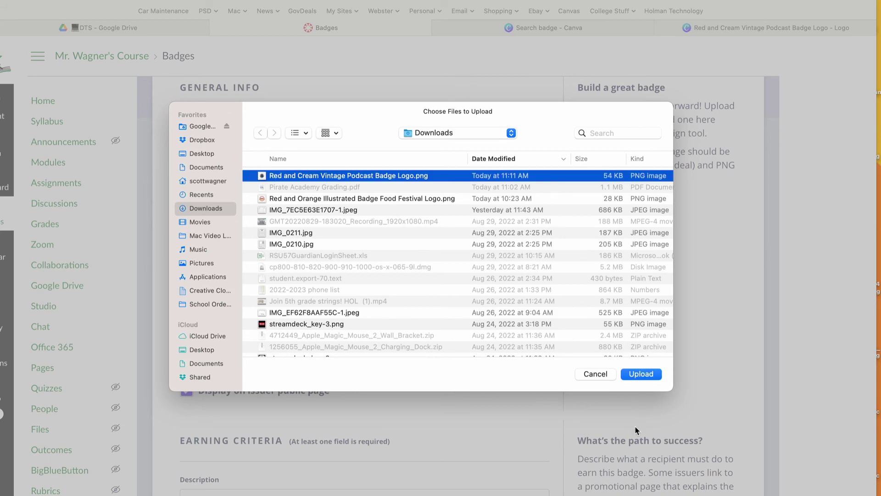
click(648, 372)
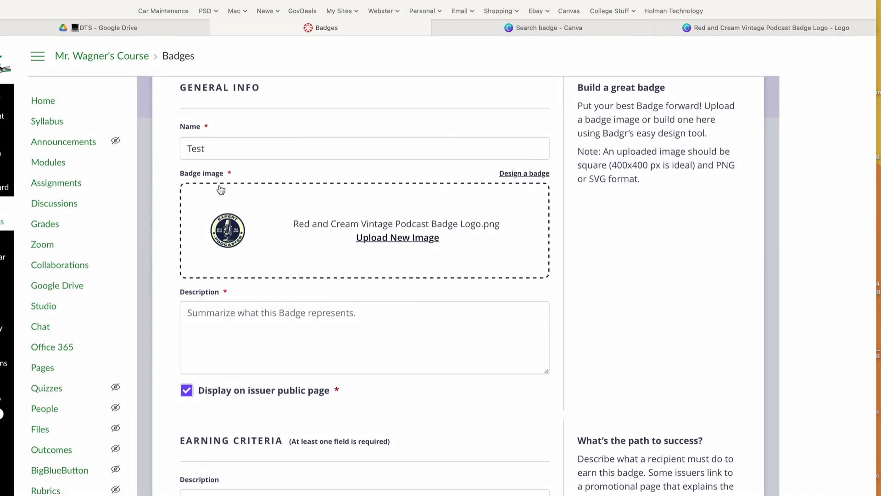
double_click(208, 148)
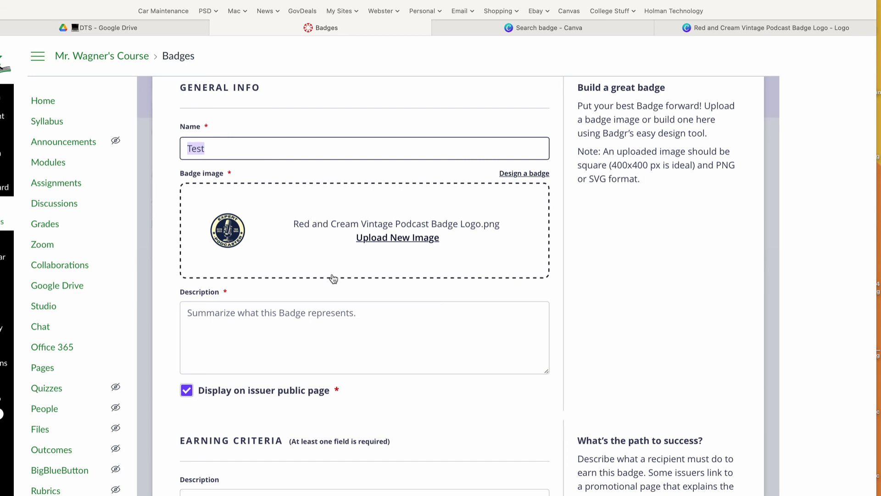
scroll(332, 277, down, 5)
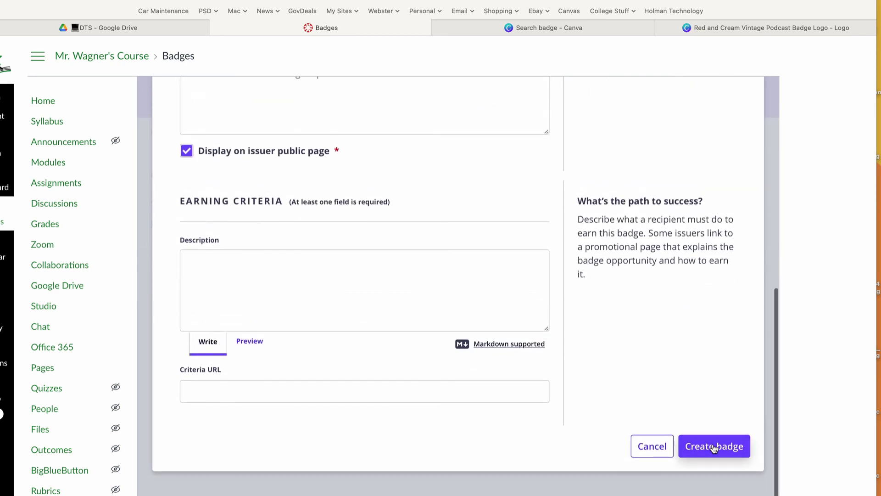